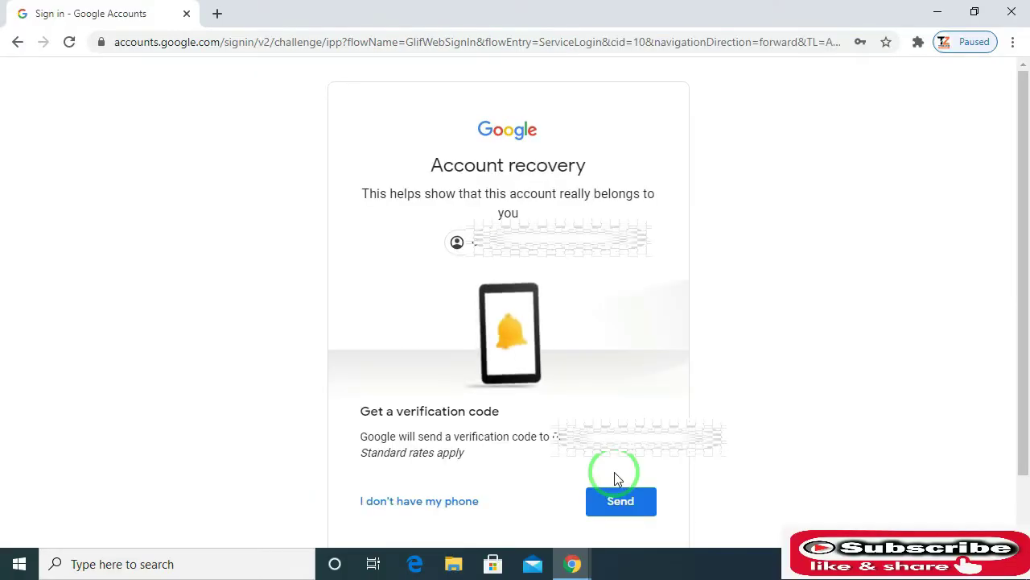
Have a recovery verification code texted to the account's linked phone.
left_click(640, 504)
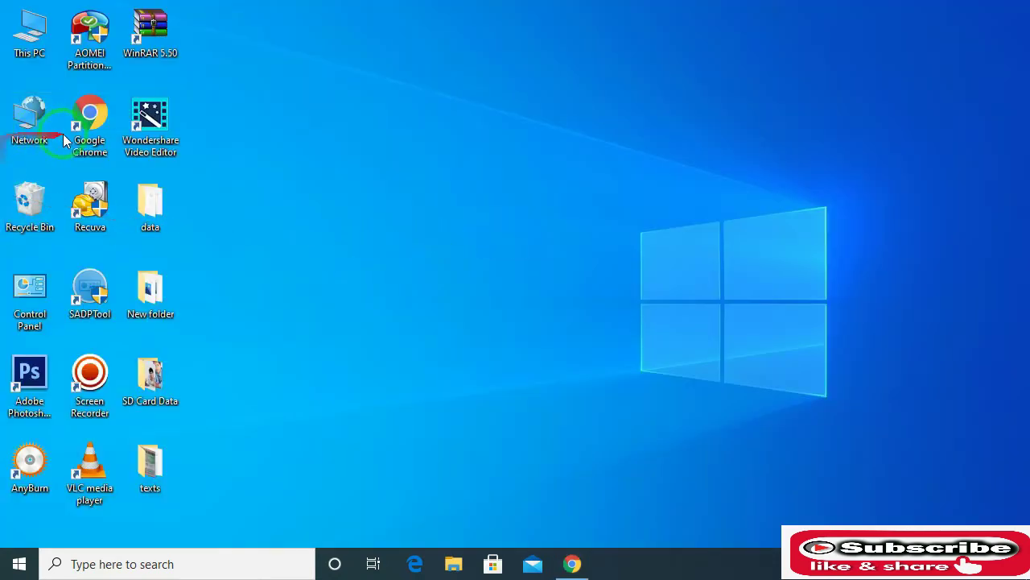
Launch Chrome from the desktop shortcut and search Google for 'gmail new login account'.
right_click(89, 143)
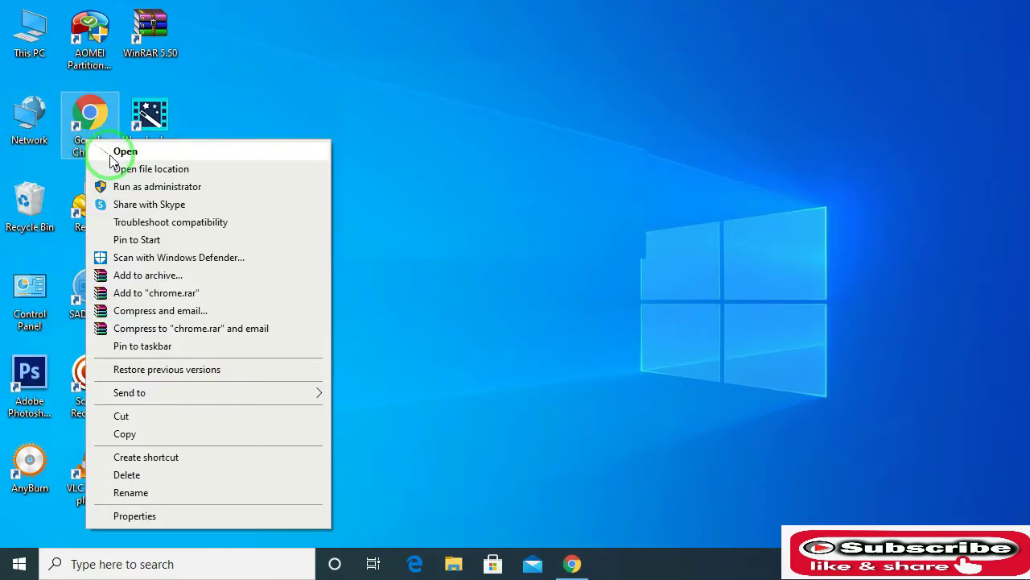
left_click(120, 153)
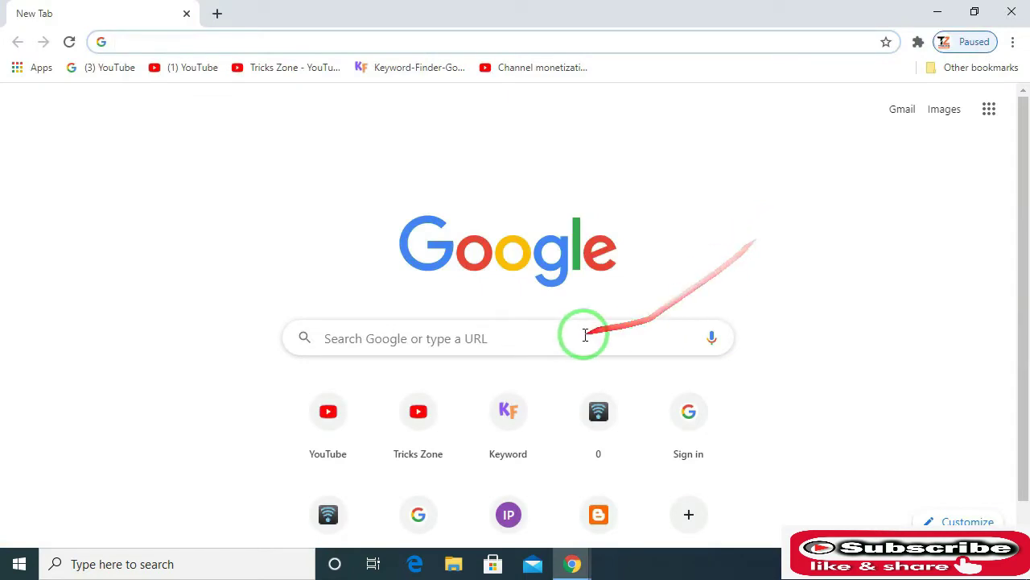
left_click(496, 335)
type("g")
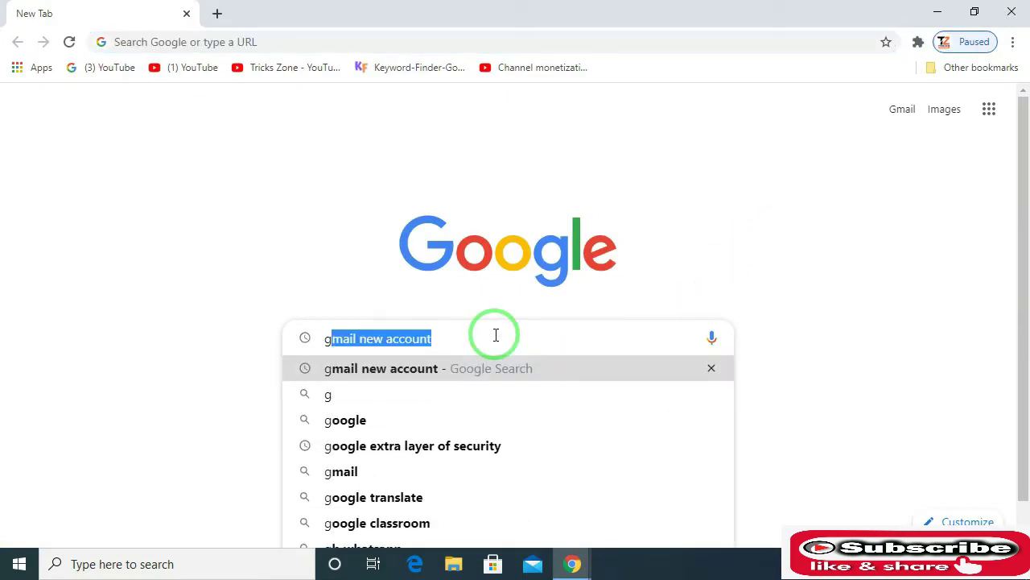
type("mail n")
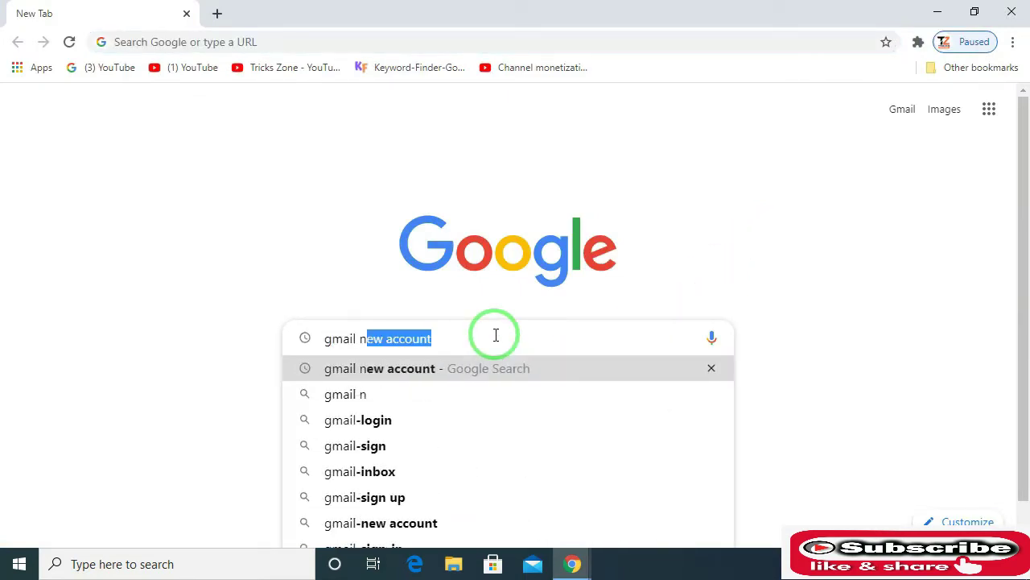
type("ew login ")
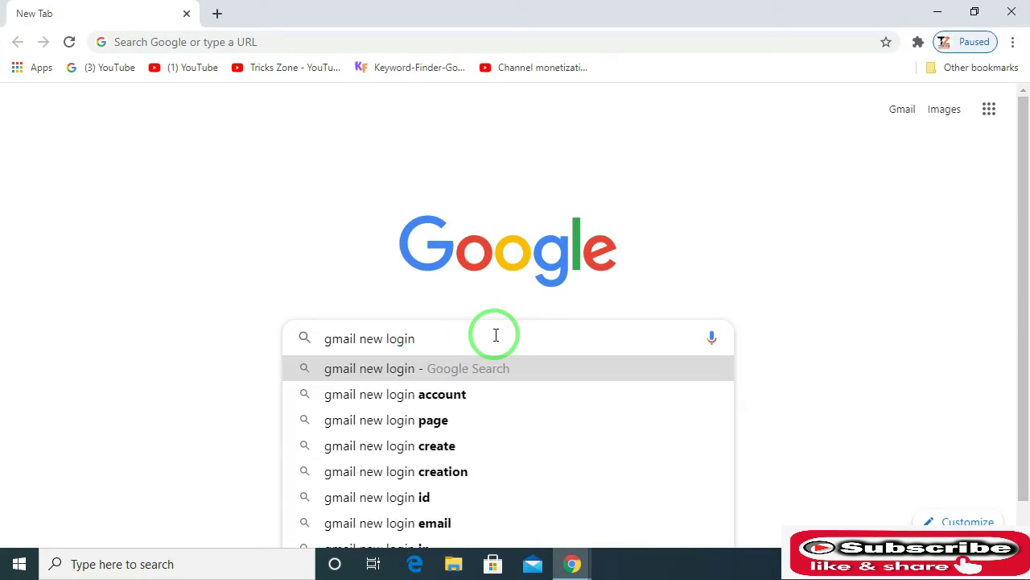
type("account")
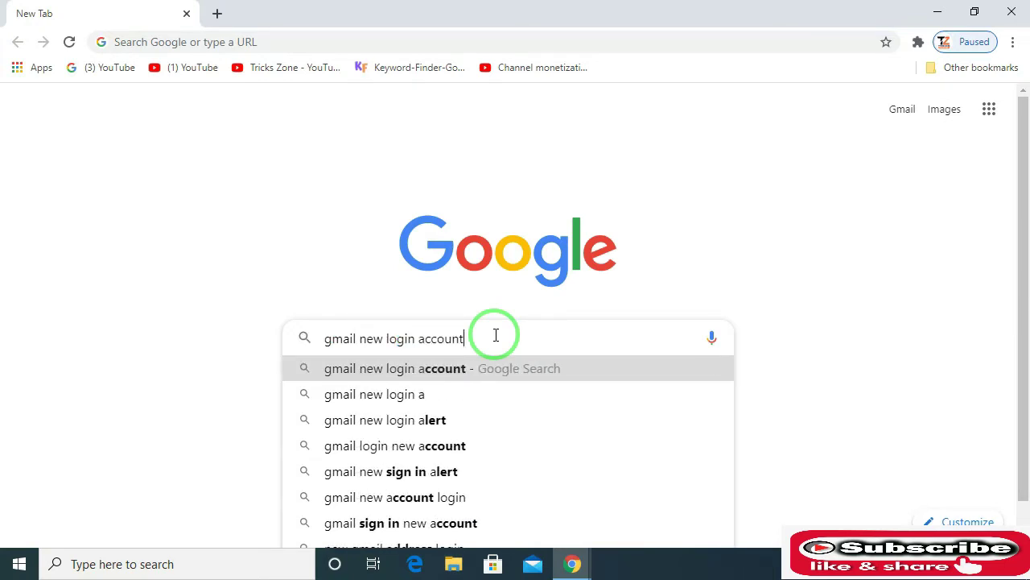
key("Return")
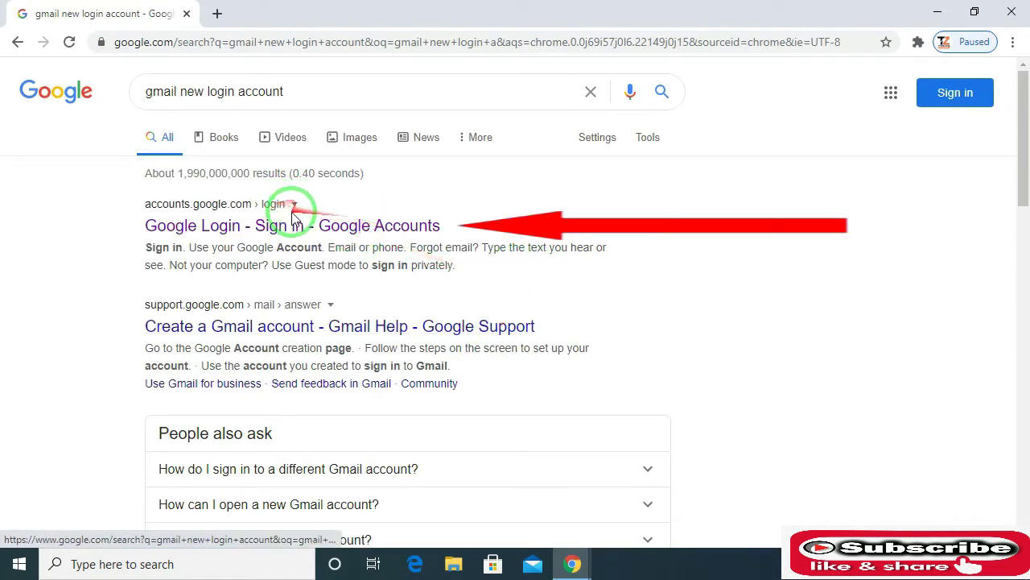
Open the Google Accounts sign-in page, enter the account's email address, and choose Forgot password.
left_click(349, 227)
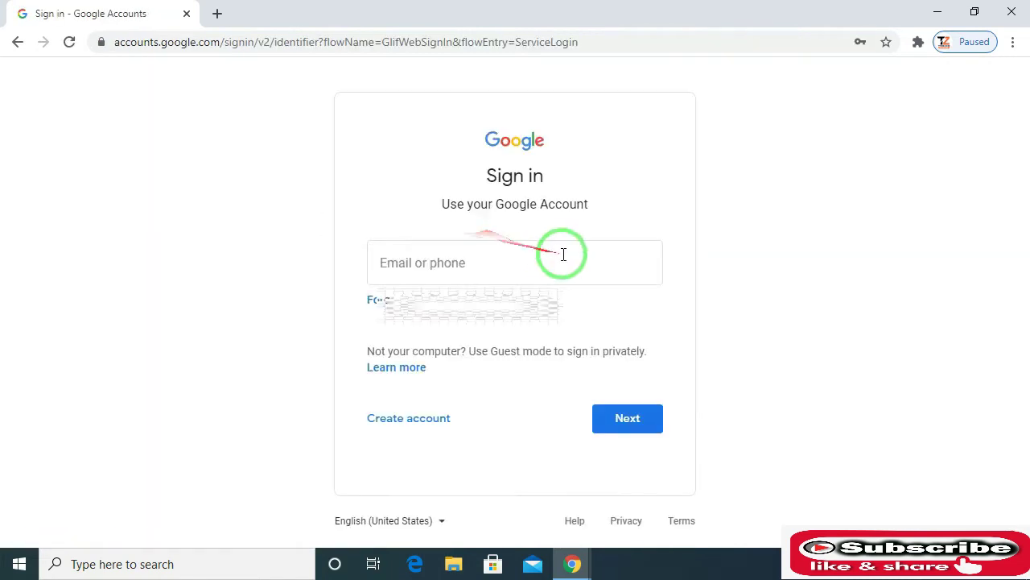
left_click(568, 272)
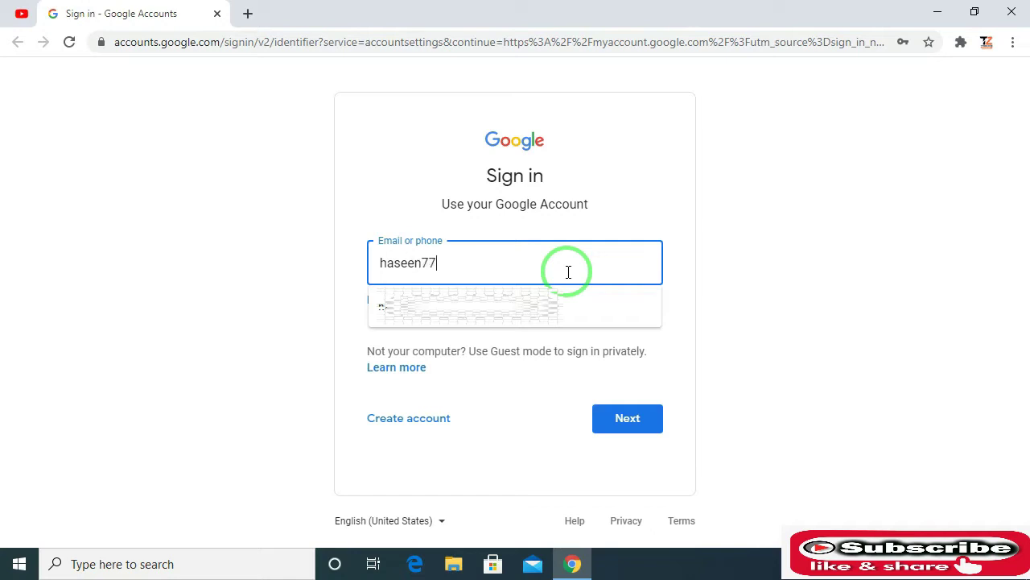
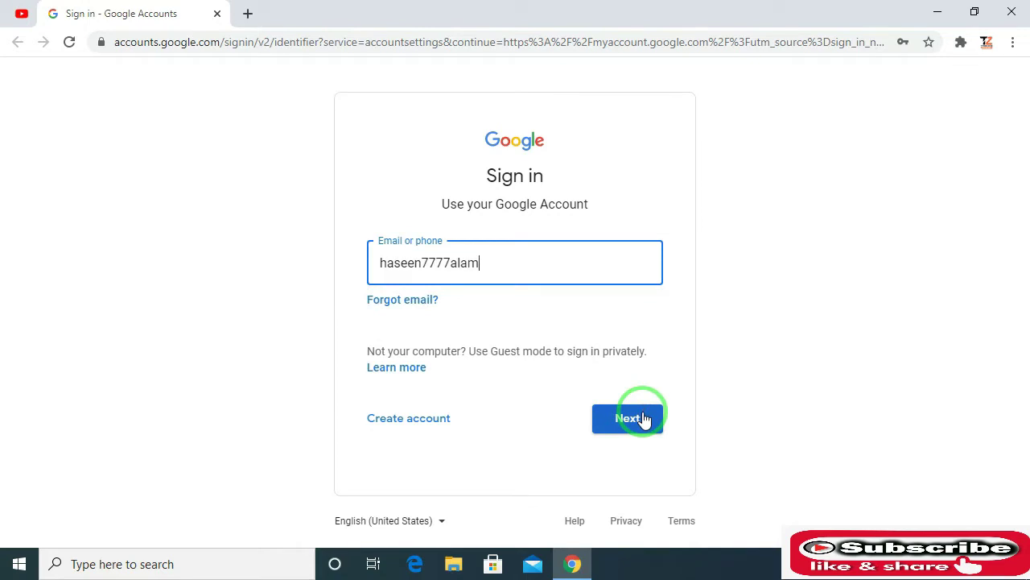
left_click(641, 418)
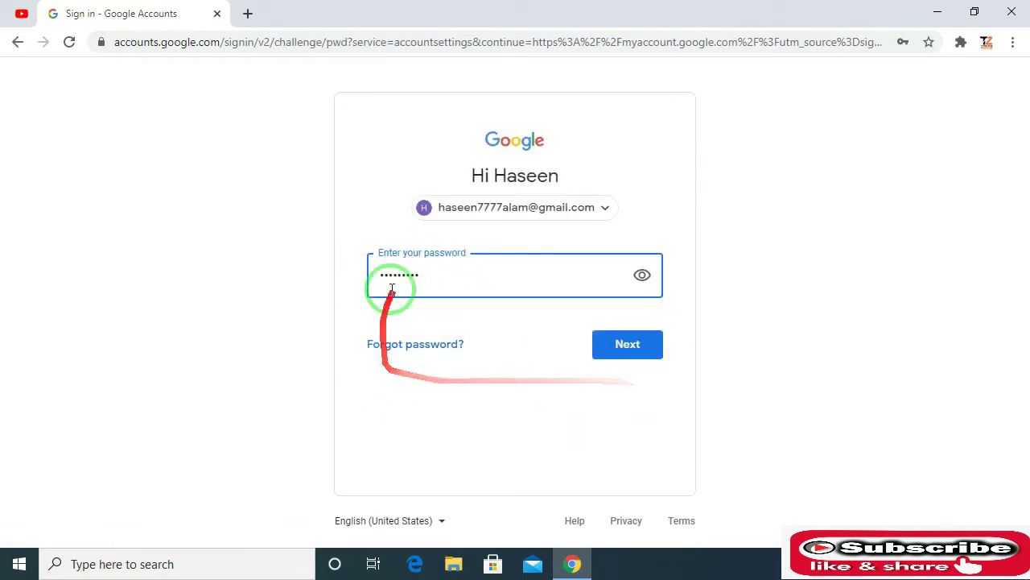
left_click(420, 346)
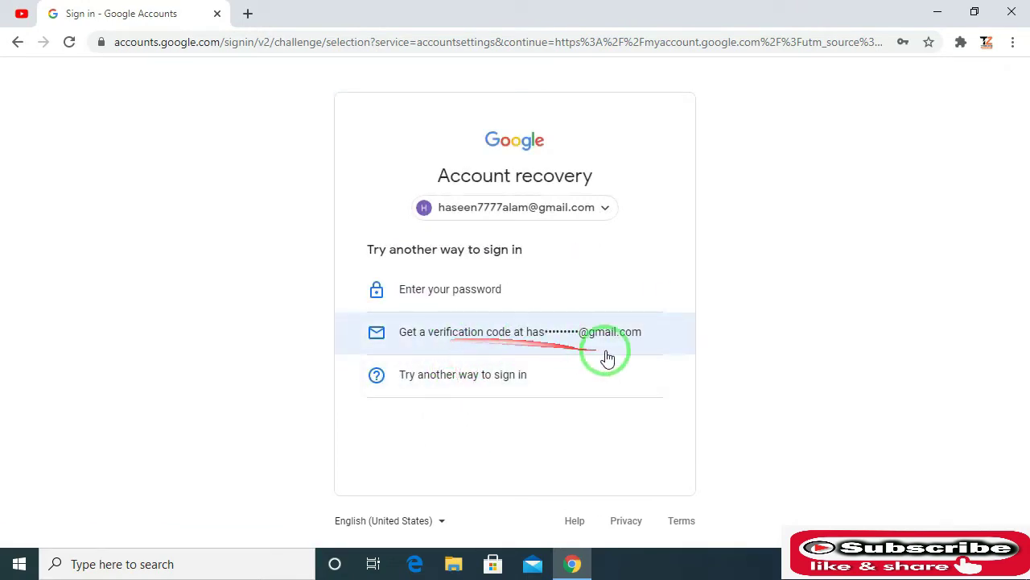
Choose to receive the verification code at the backup Gmail address.
left_click(645, 333)
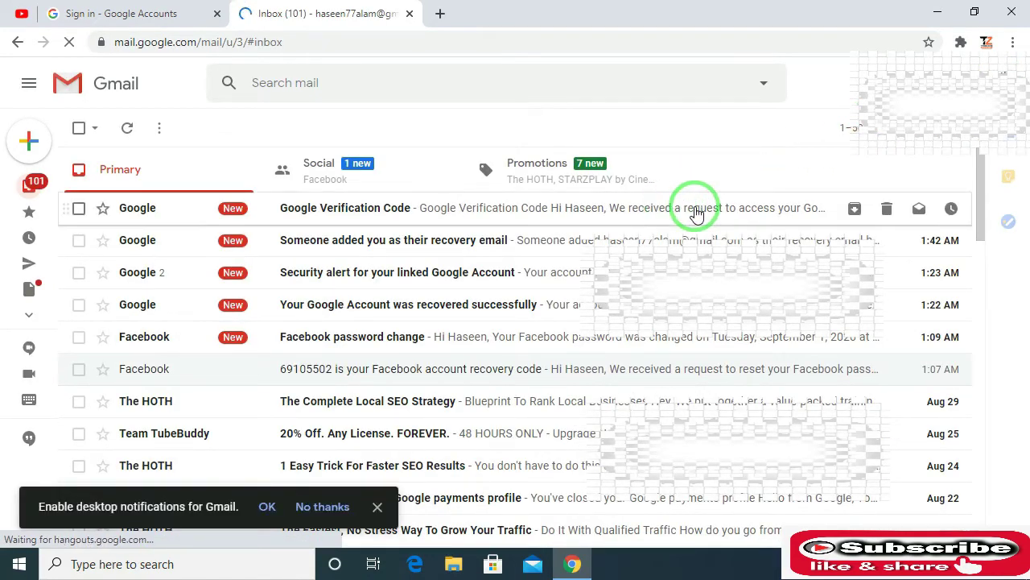
Copy the code from the Google Verification Code email and return to the sign-in tab.
left_click(543, 211)
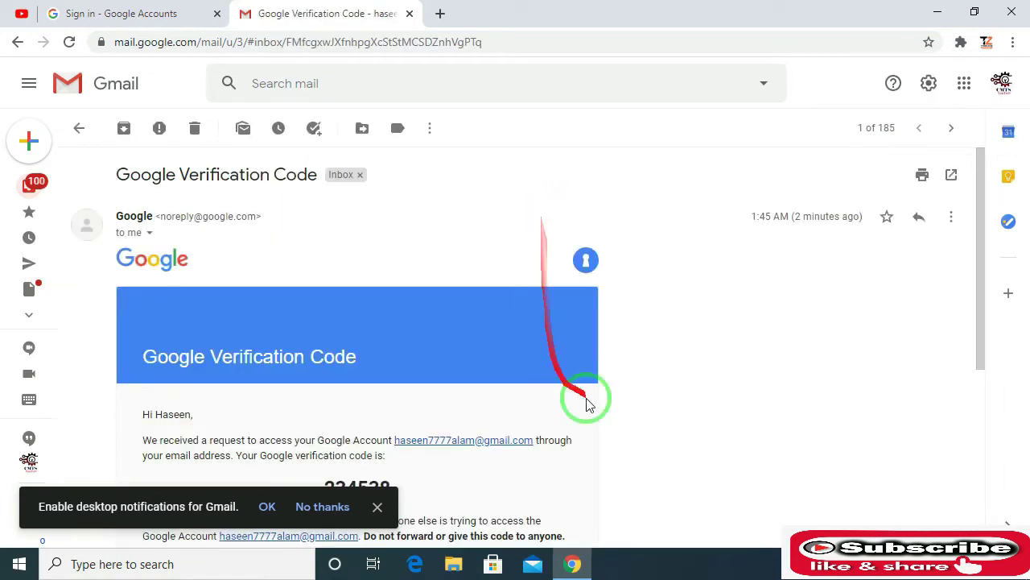
left_click_drag(984, 223, 966, 272)
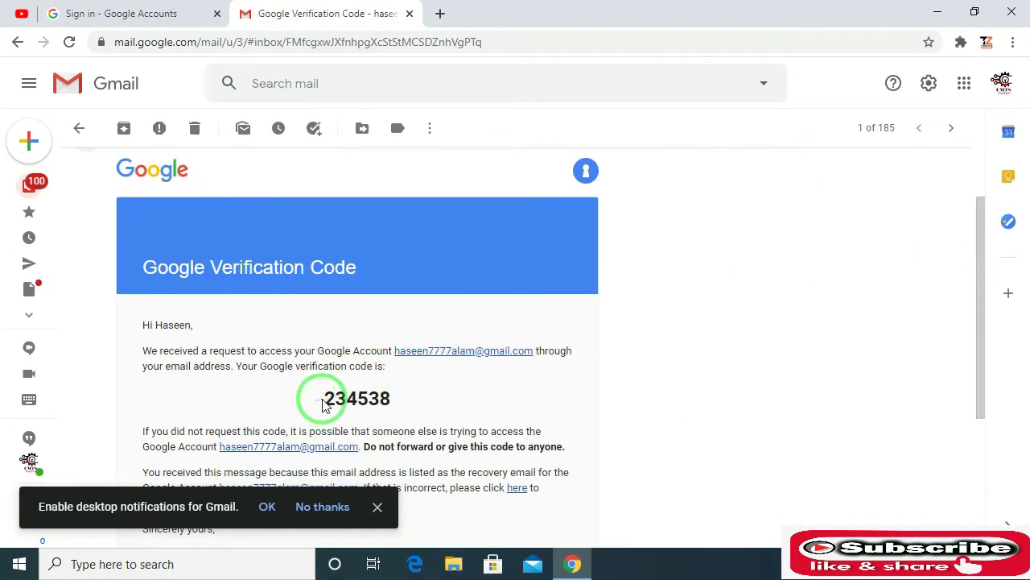
left_click_drag(322, 405, 381, 402)
right_click(382, 403)
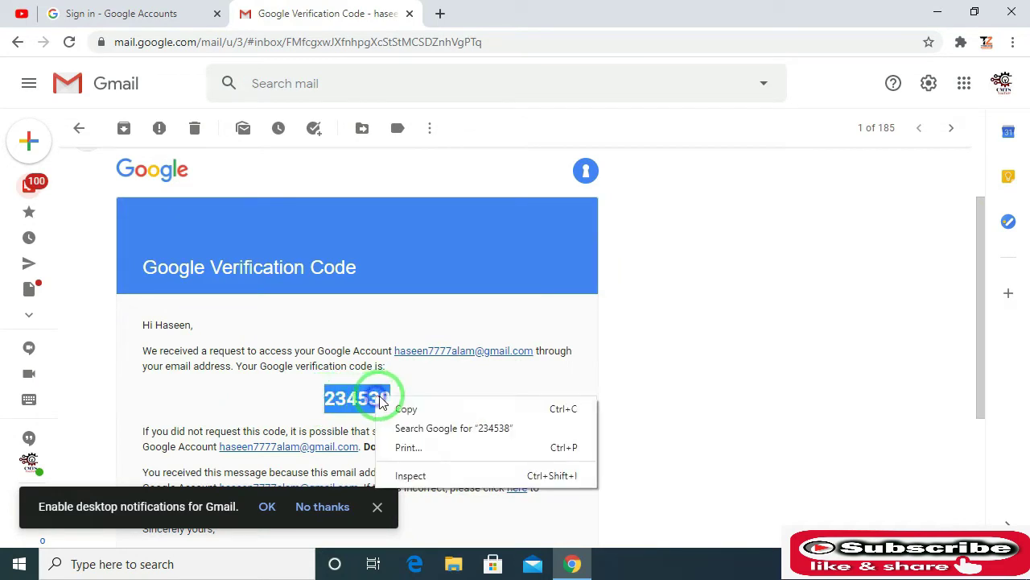
left_click(406, 408)
left_click(129, 14)
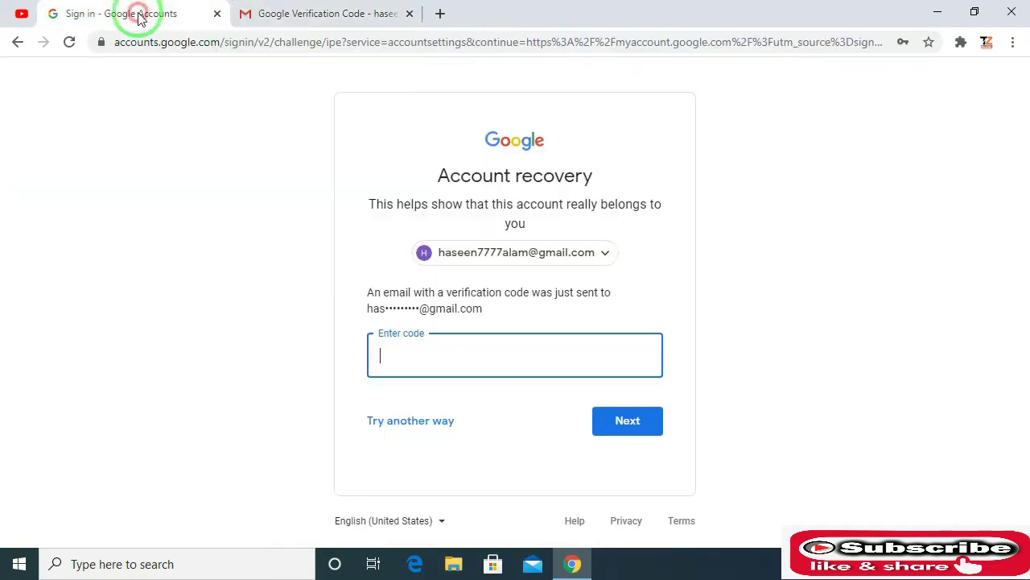
Paste the copied code into the Enter code field, submit it, then go back.
right_click(445, 363)
left_click(471, 233)
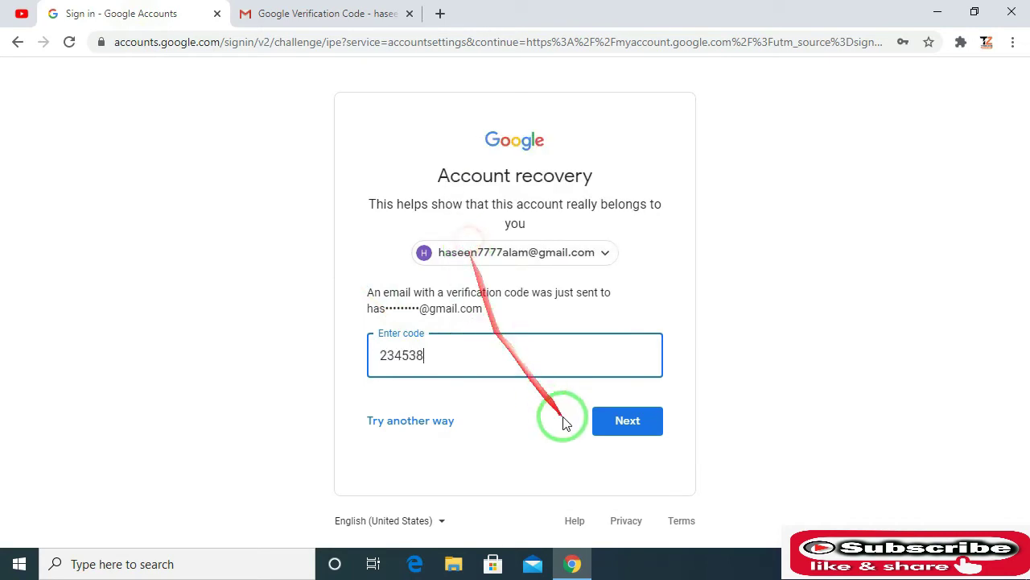
left_click(609, 424)
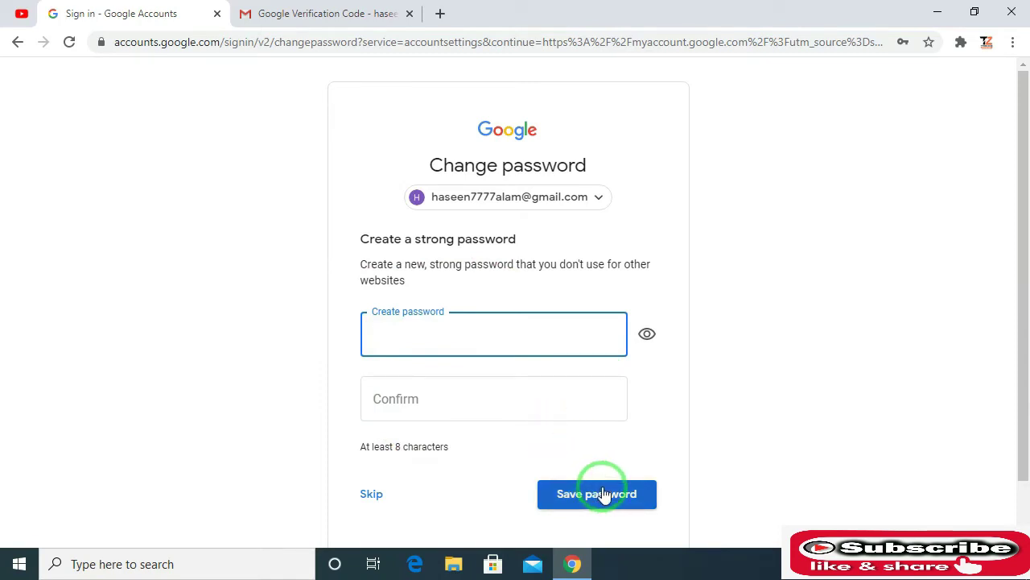
left_click(19, 45)
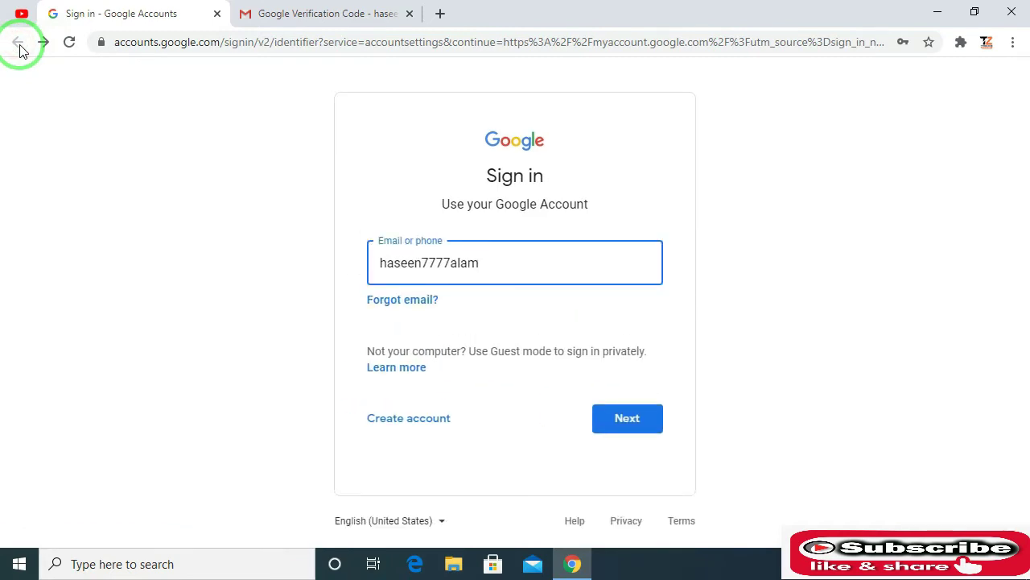
Continue to the password step, pick Forgot password, then try another verification method.
left_click(652, 425)
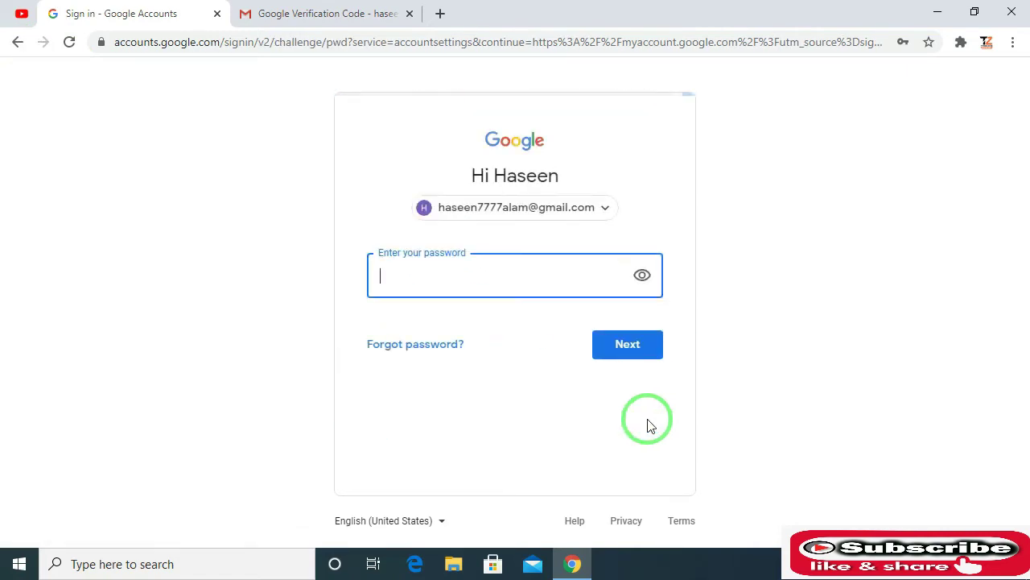
left_click(441, 345)
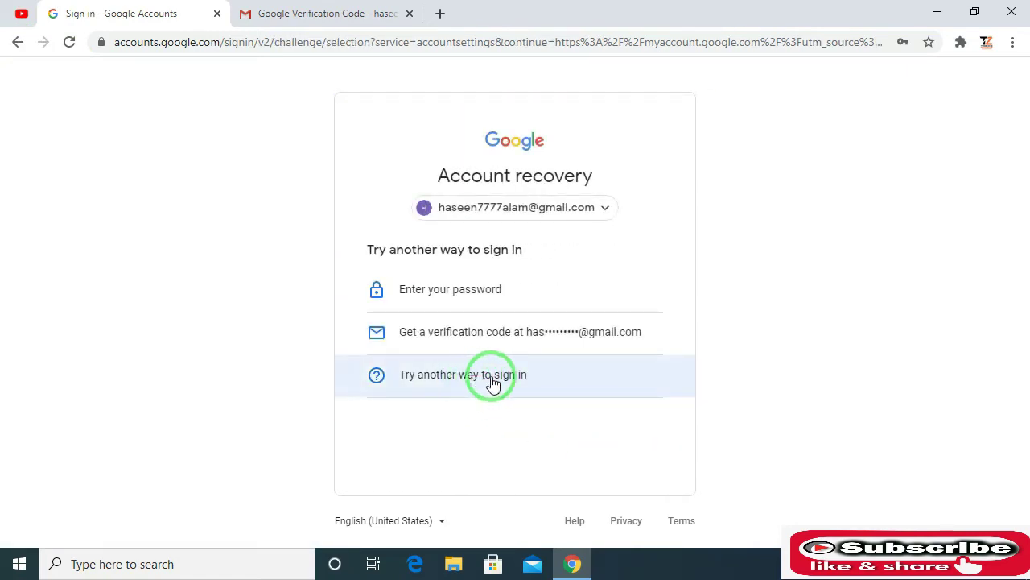
left_click(593, 384)
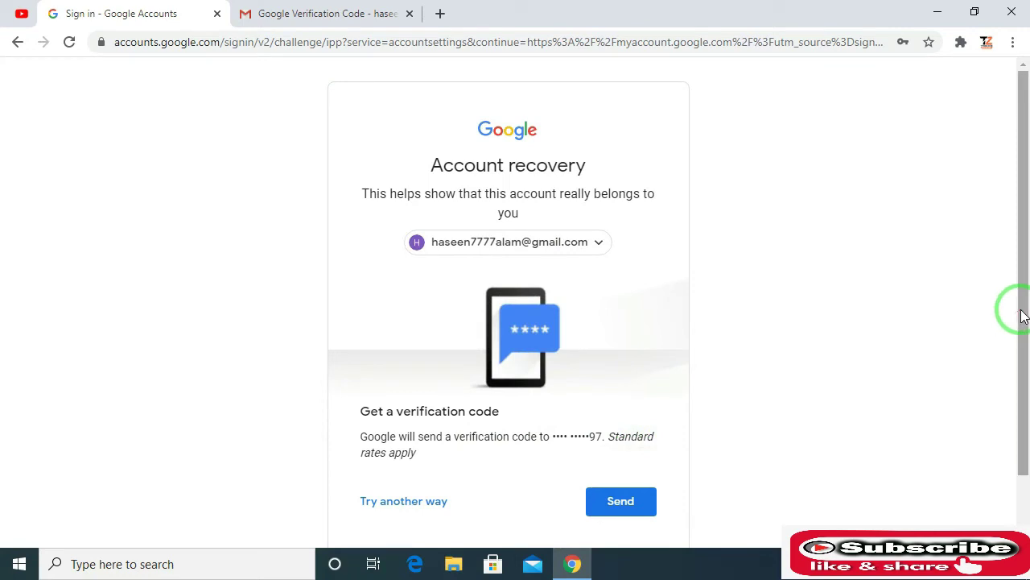
Send a code to the linked phone and submit the received 6-digit code.
left_click_drag(1020, 316, 1022, 357)
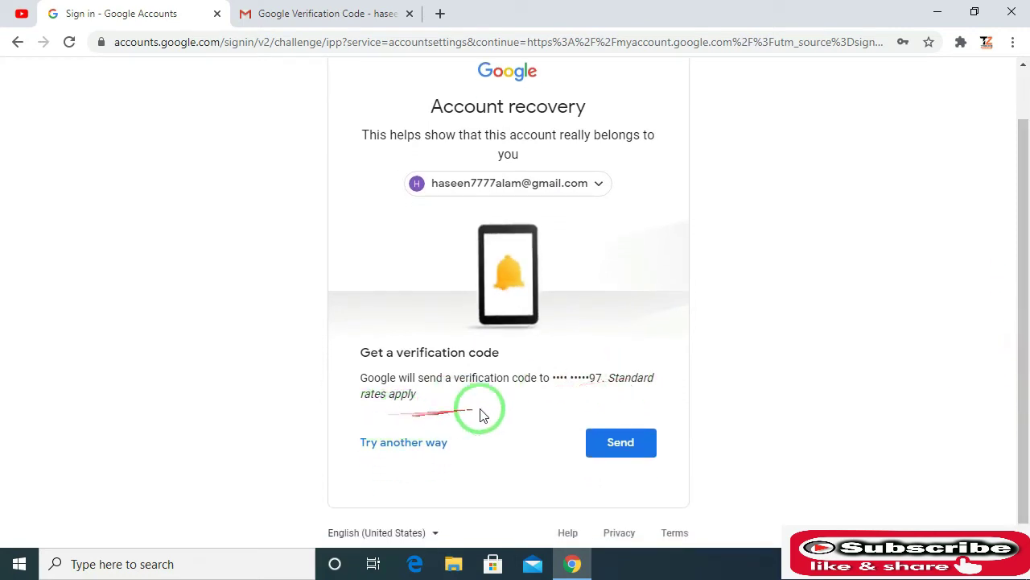
left_click(622, 442)
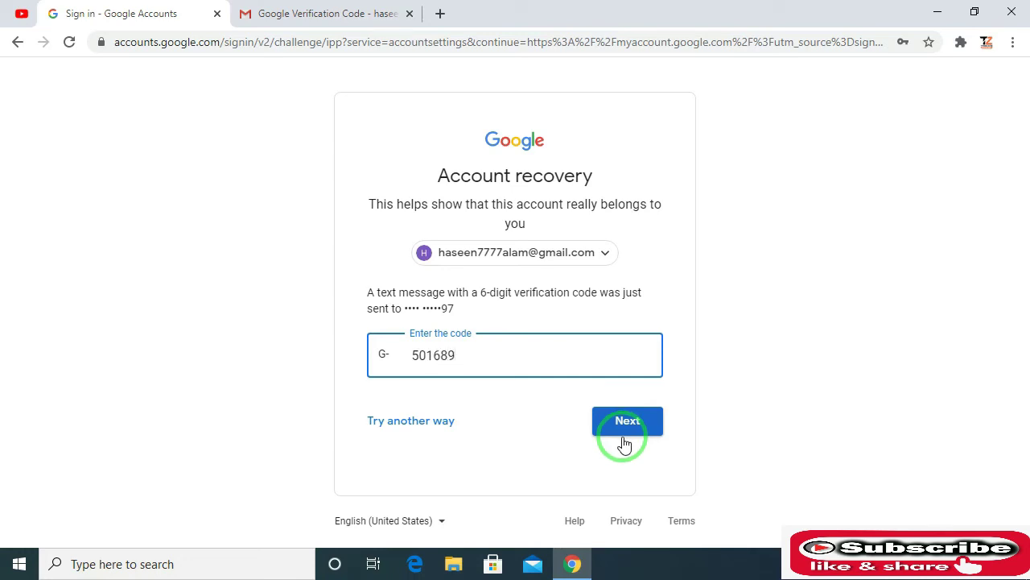
left_click(625, 423)
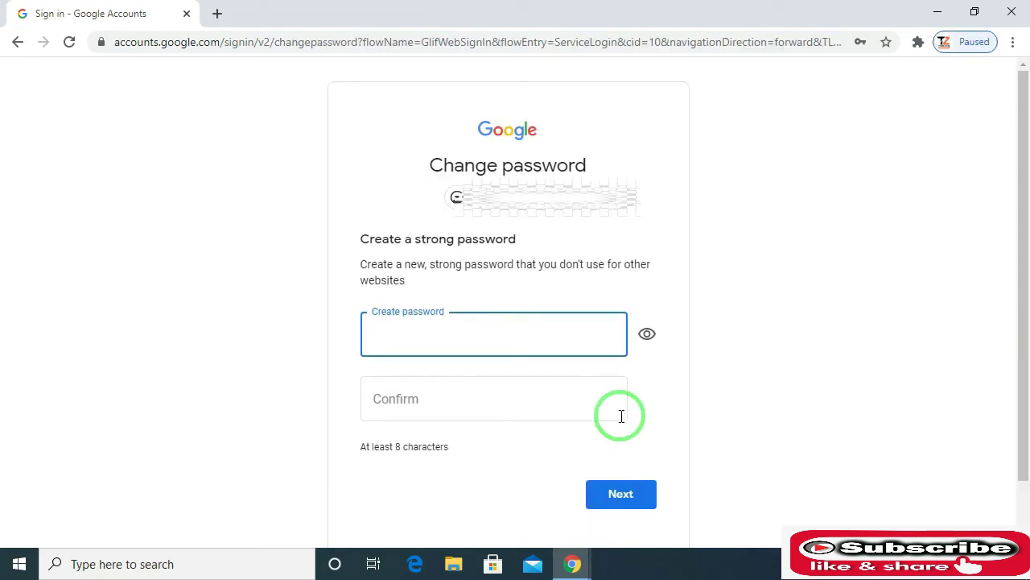
Enter a new password in Create password, confirm it, and save it.
type("a")
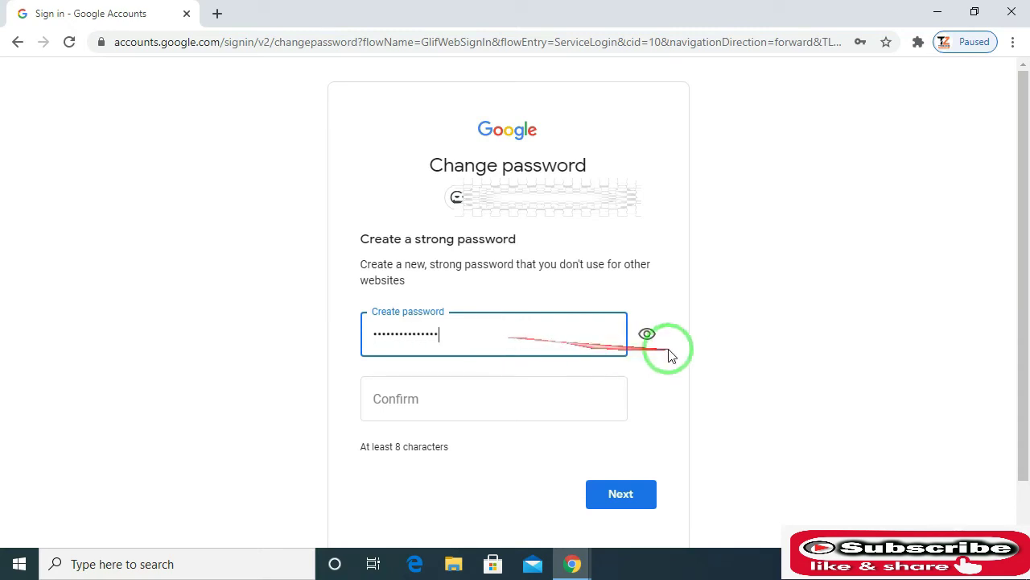
left_click(539, 406)
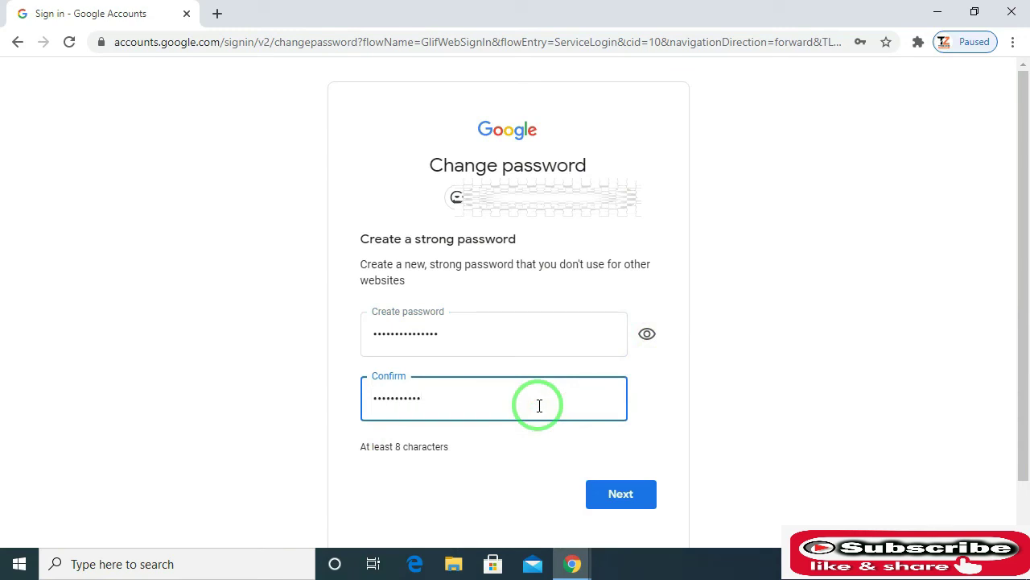
left_click(626, 495)
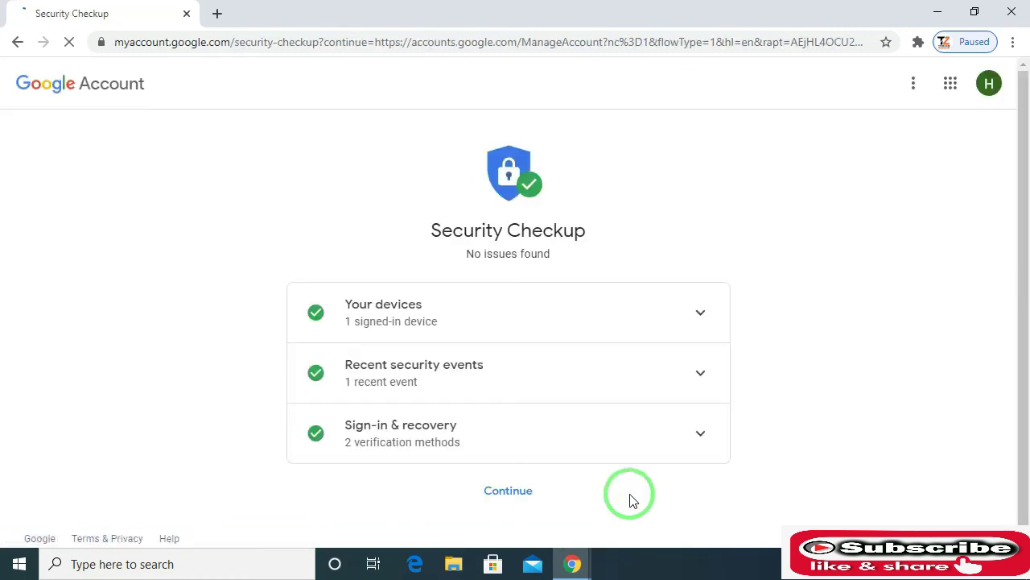
Continue past Security Checkup to the account home page and show the Google apps grid.
left_click(515, 491)
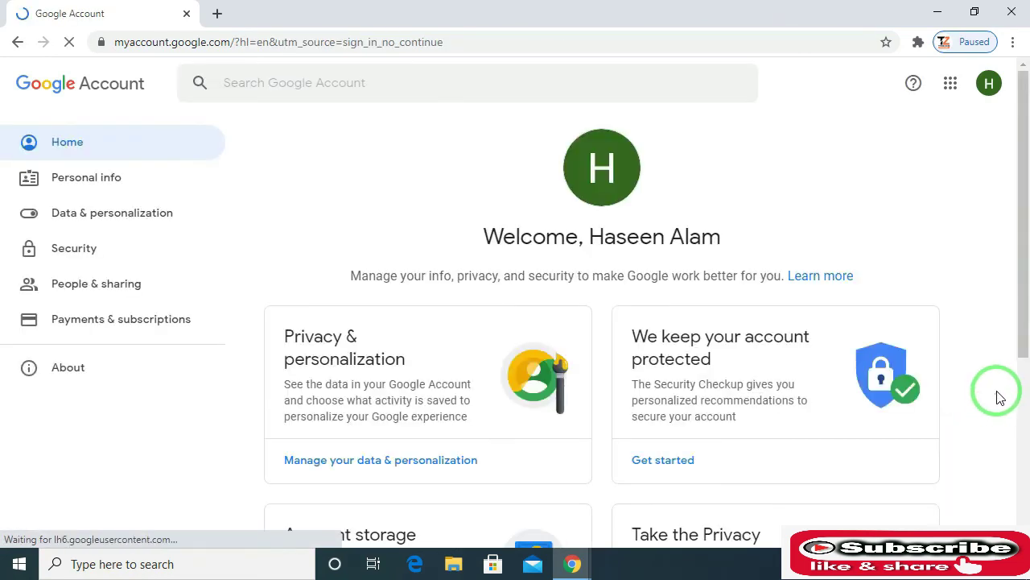
left_click(951, 82)
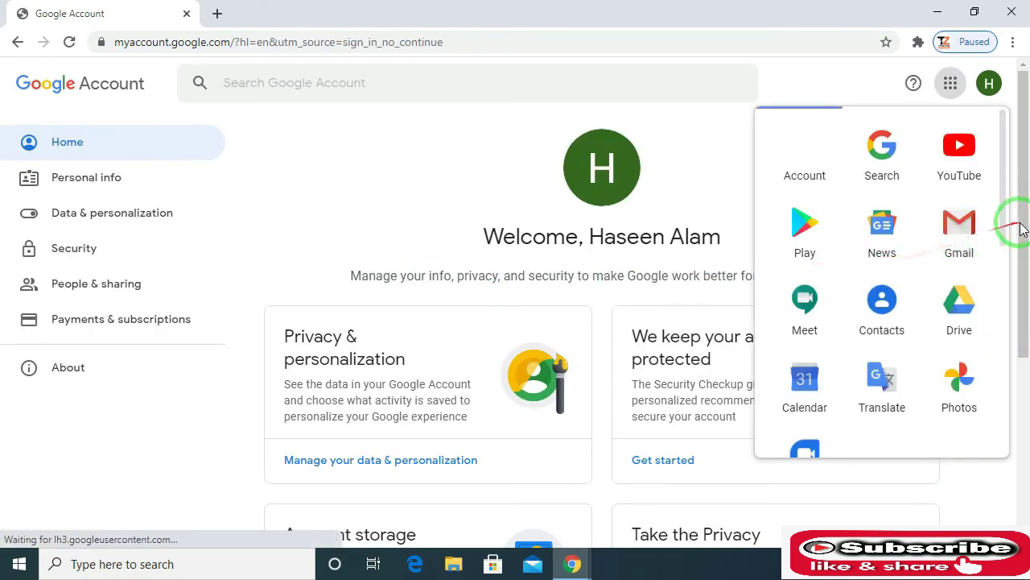